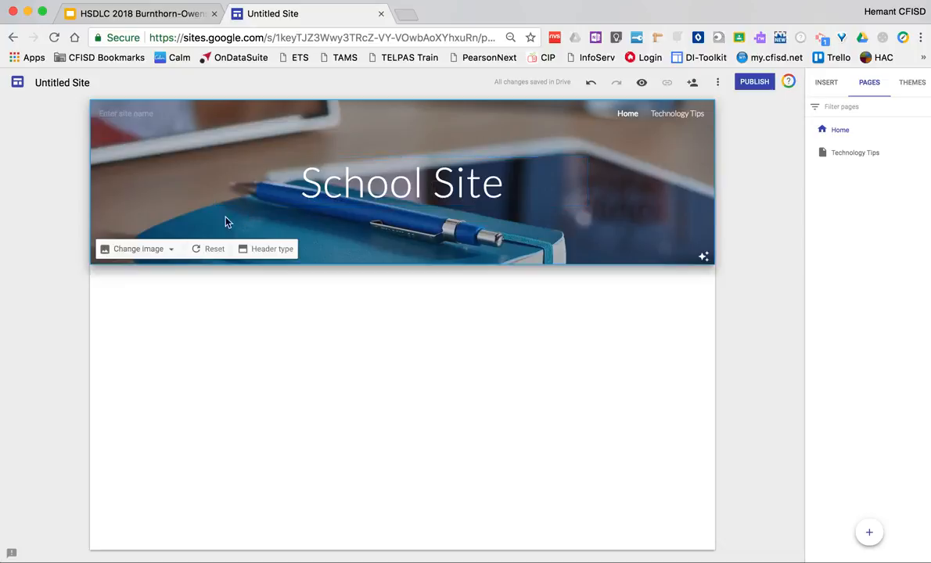
Step: Insert the Tigers Wordmark folder from the Branding folder in Google Drive onto the Home page
{"action": "left_click", "coordinate": [828, 82]}
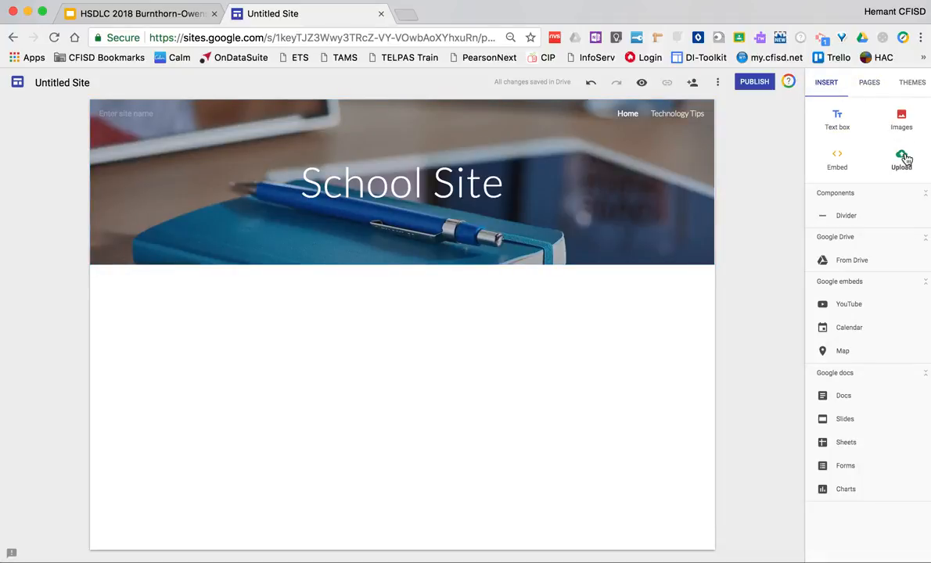
{"action": "left_click", "coordinate": [853, 266]}
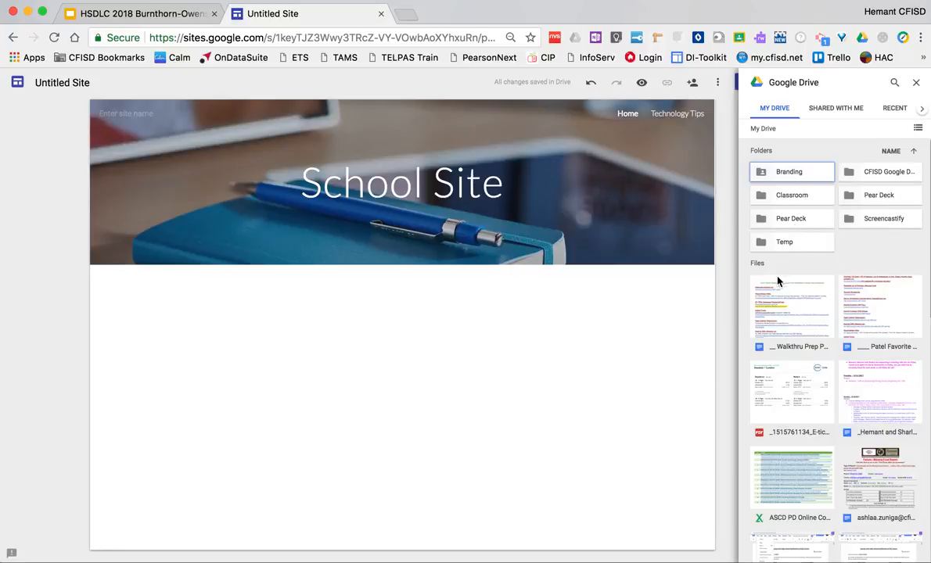
{"action": "left_click", "coordinate": [777, 175]}
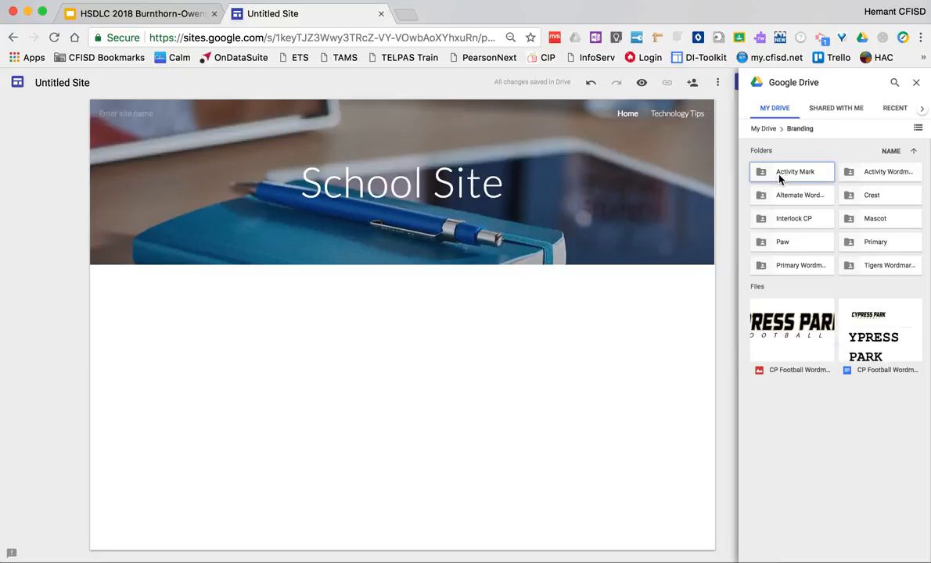
{"action": "left_click", "coordinate": [850, 267]}
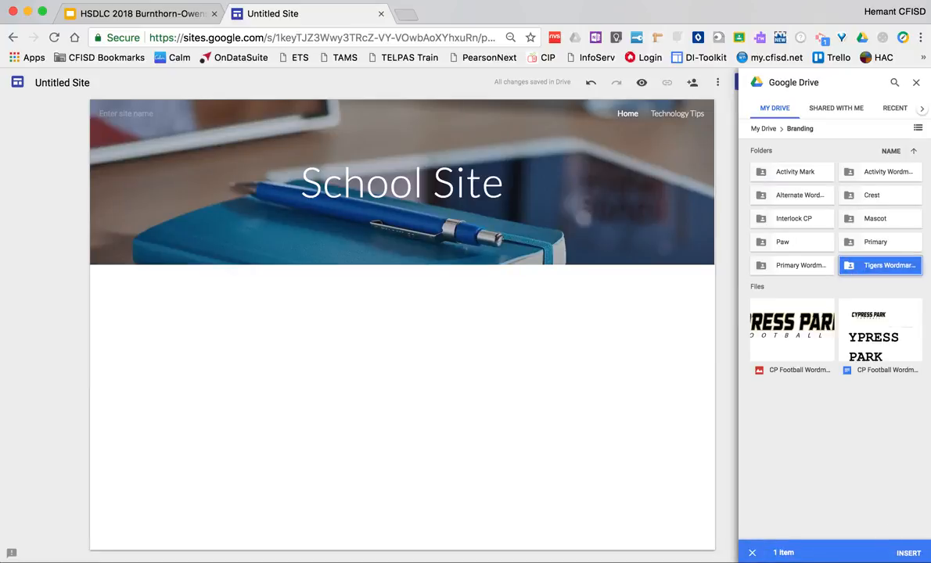
{"action": "left_click", "coordinate": [914, 555]}
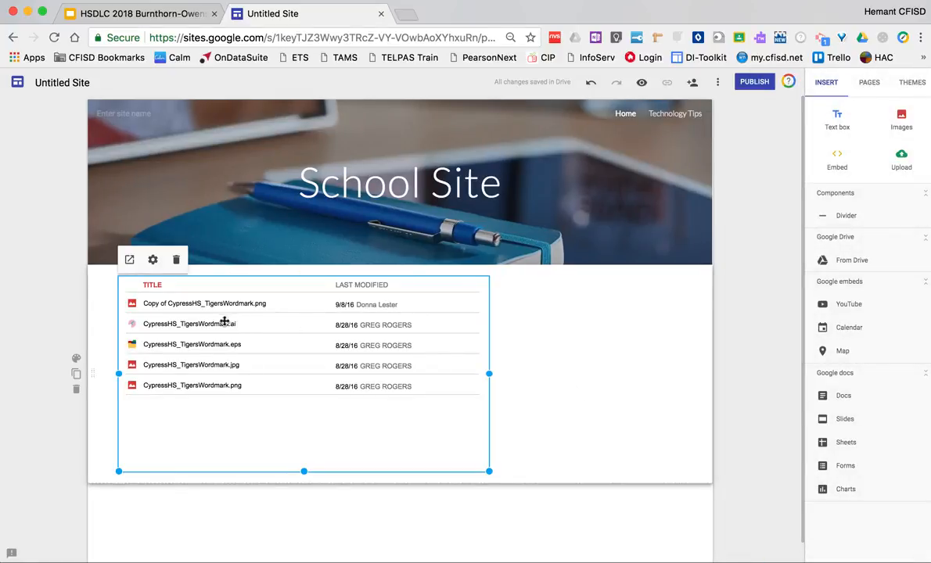
Step: Centre the embedded Drive folder list horizontally within its section below the header
{"action": "left_click", "coordinate": [208, 306]}
{"action": "double_click", "coordinate": [208, 306]}
{"action": "left_click", "coordinate": [500, 356]}
{"action": "left_click_drag", "start_coordinate": [367, 274], "coordinate": [436, 291]}
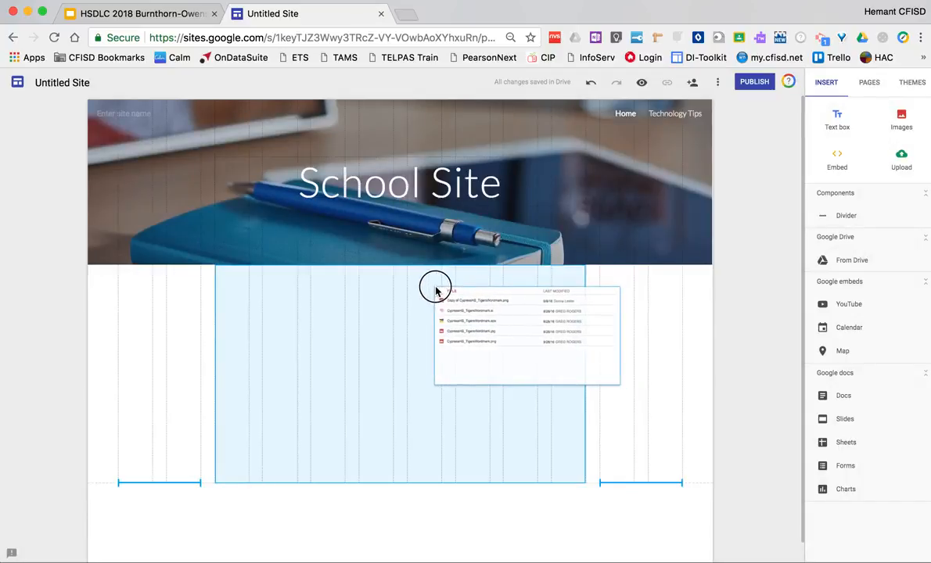
{"action": "left_click_drag", "start_coordinate": [436, 291], "coordinate": [437, 287]}
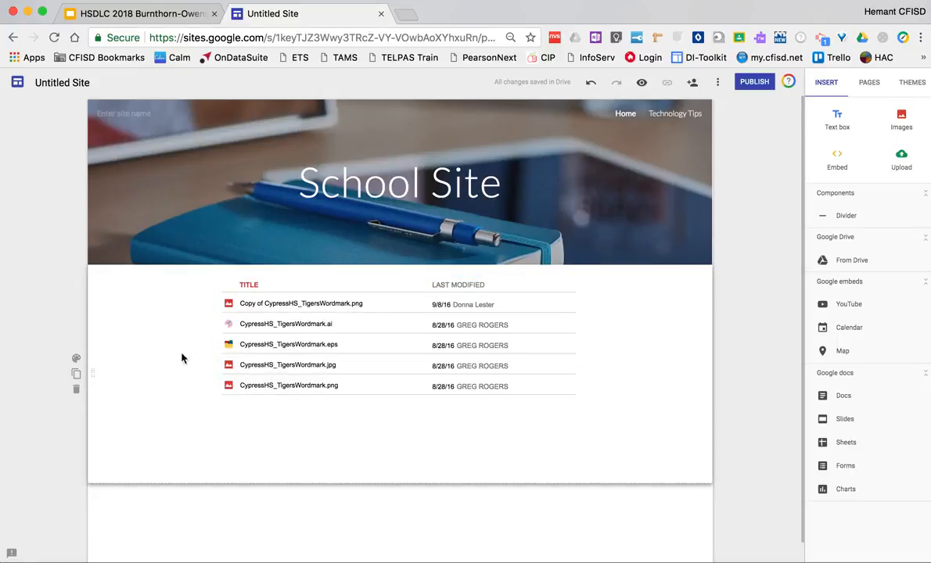
Step: Try the Emphasis 1 and Emphasis 2 background styles on the folder list section, ending on Emphasis 2
{"action": "left_click", "coordinate": [76, 358]}
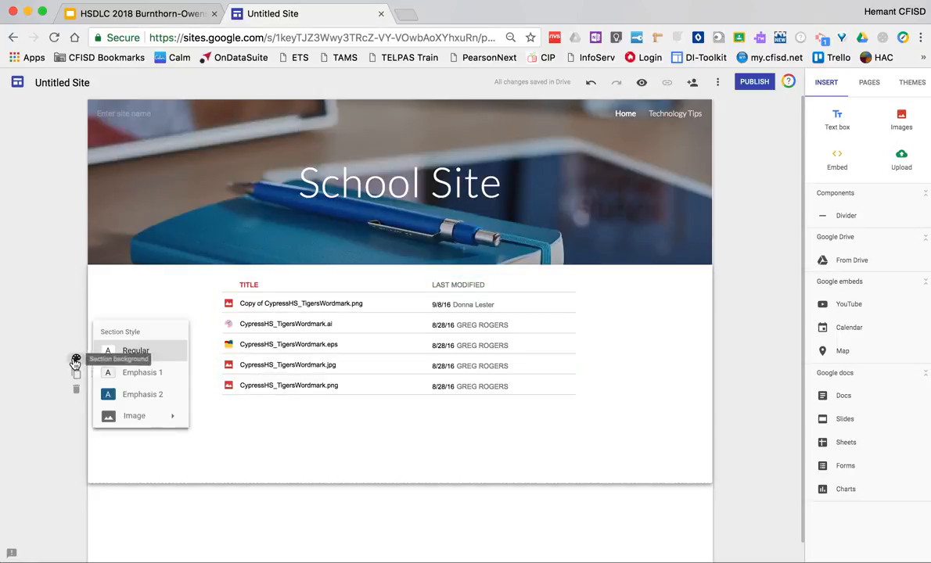
{"action": "left_click", "coordinate": [164, 396]}
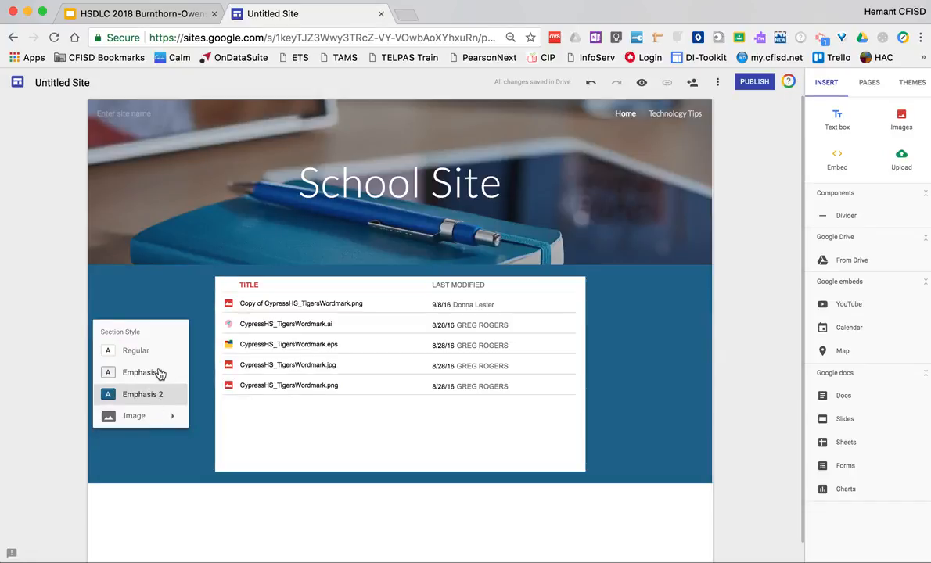
{"action": "left_click", "coordinate": [160, 373]}
{"action": "left_click", "coordinate": [160, 397]}
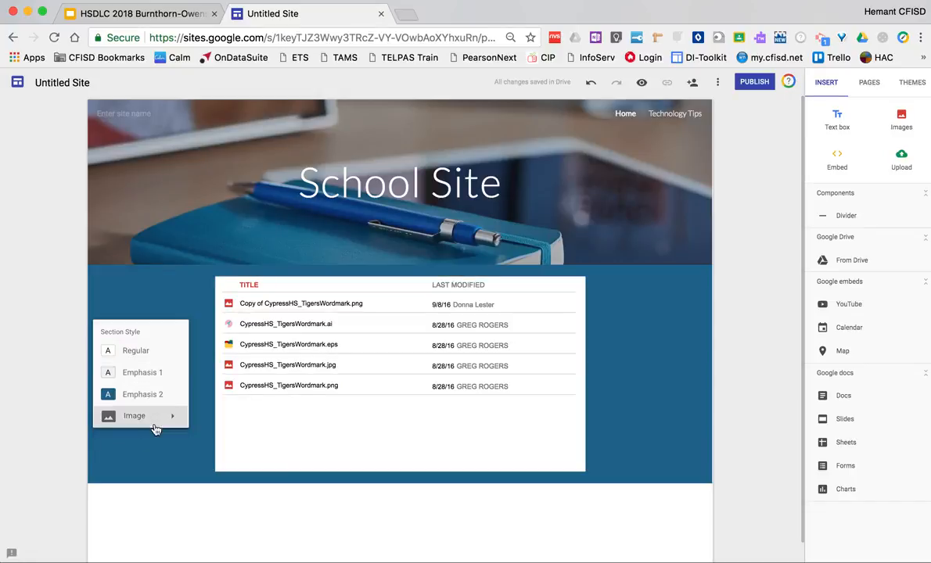
Step: Set the folder list section's background to the red patterned image from the gallery
{"action": "left_click", "coordinate": [156, 417]}
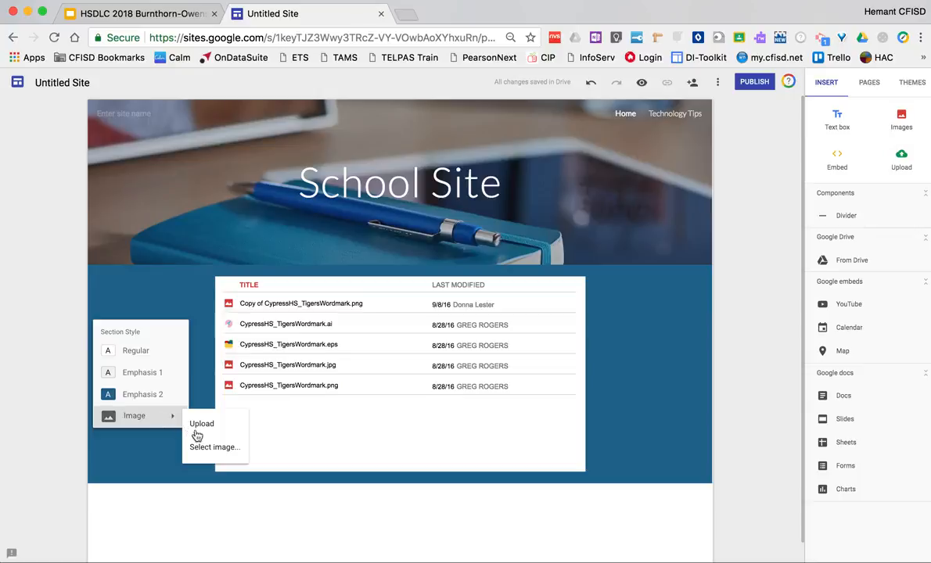
{"action": "left_click", "coordinate": [210, 448]}
{"action": "scroll", "coordinate": [292, 338], "scroll_direction": "down", "scroll_amount": 5}
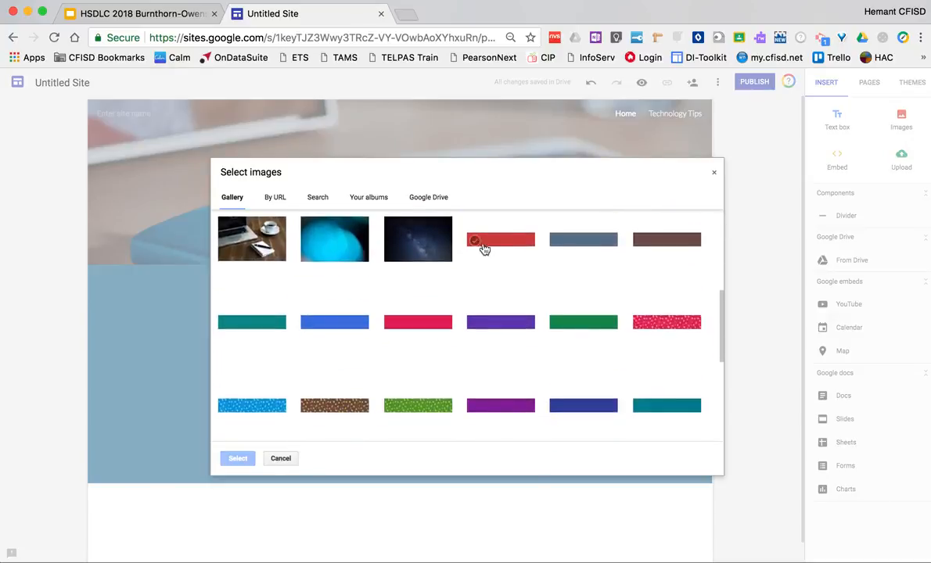
{"action": "left_click", "coordinate": [492, 244]}
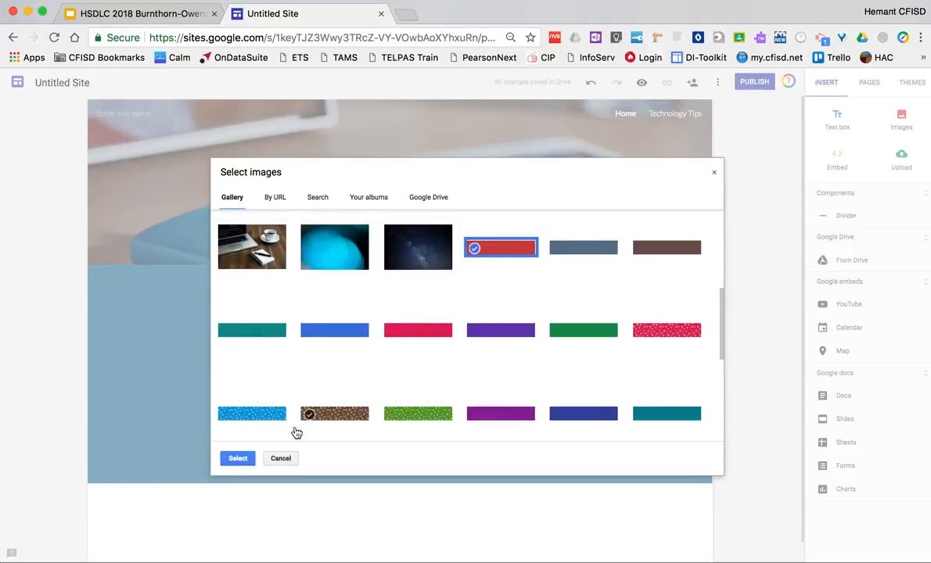
{"action": "left_click", "coordinate": [238, 459]}
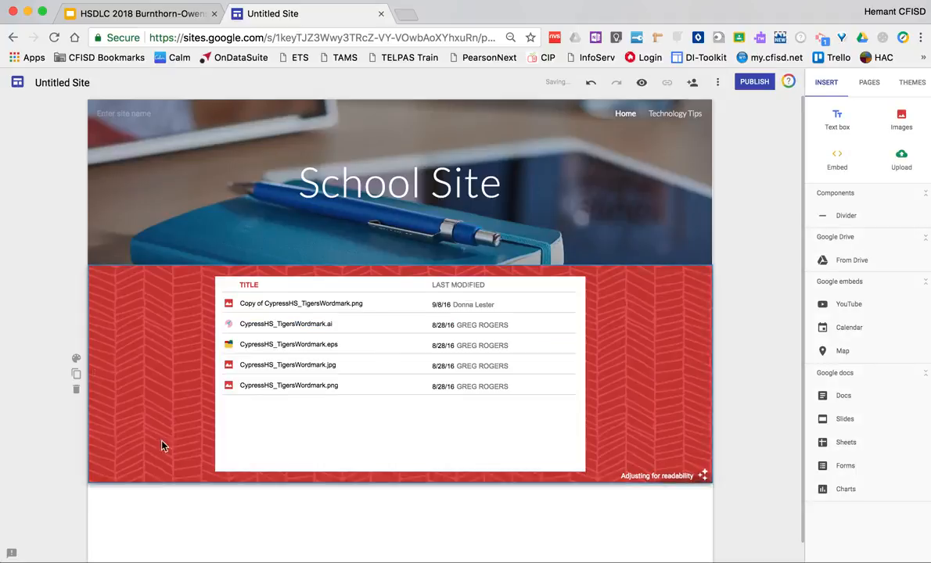
Step: Upload behavior.jpg from the Graphics folder as the background image of the folder list section
{"action": "left_click", "coordinate": [77, 361]}
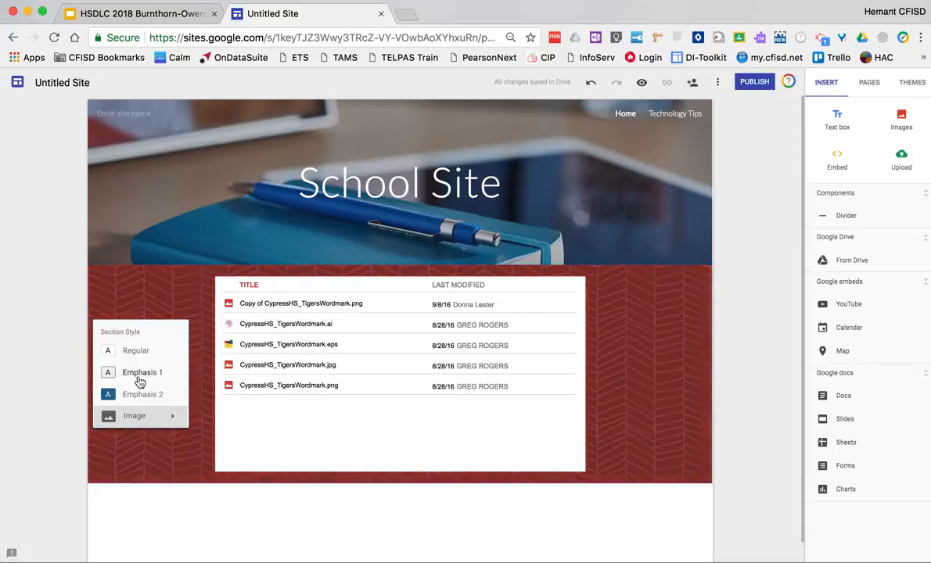
{"action": "left_click", "coordinate": [139, 418]}
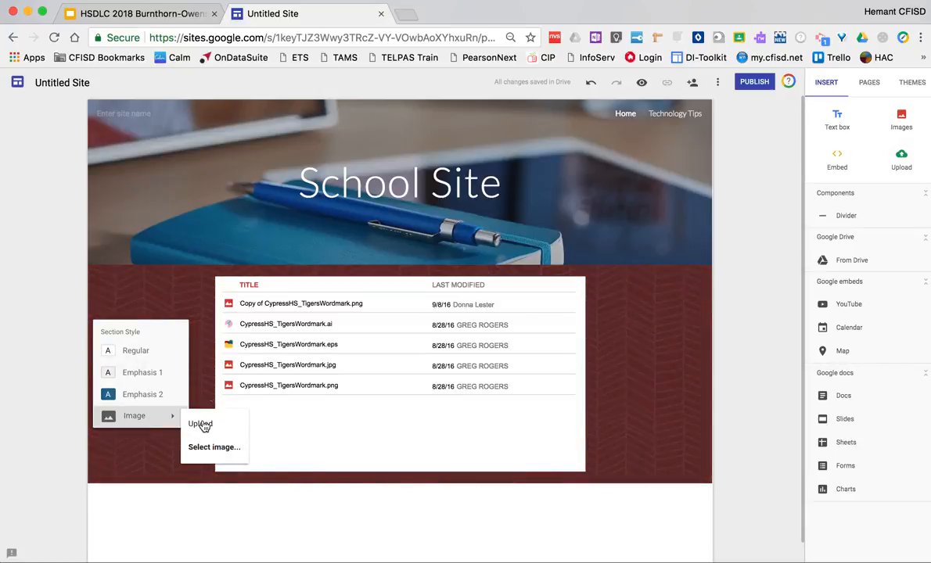
{"action": "left_click", "coordinate": [202, 425]}
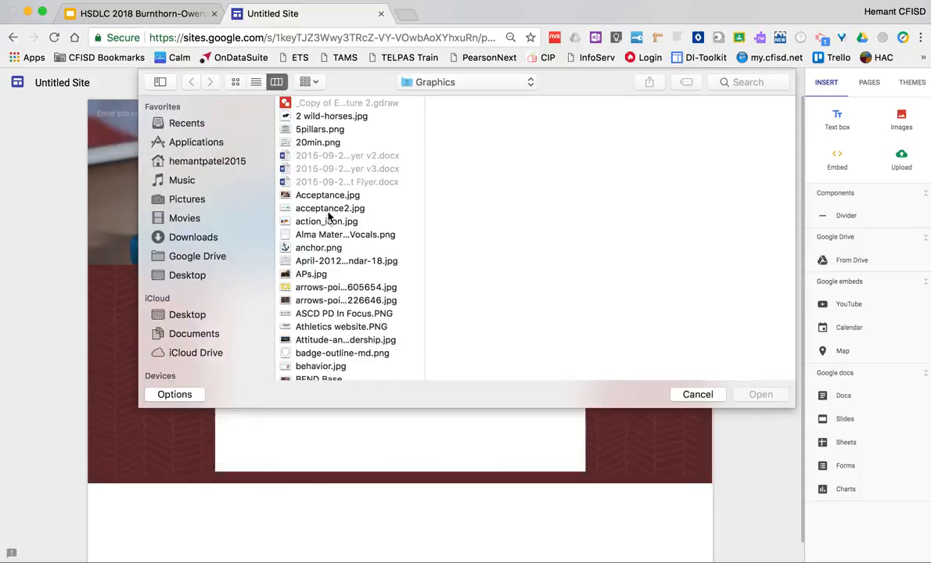
{"action": "left_click", "coordinate": [329, 288]}
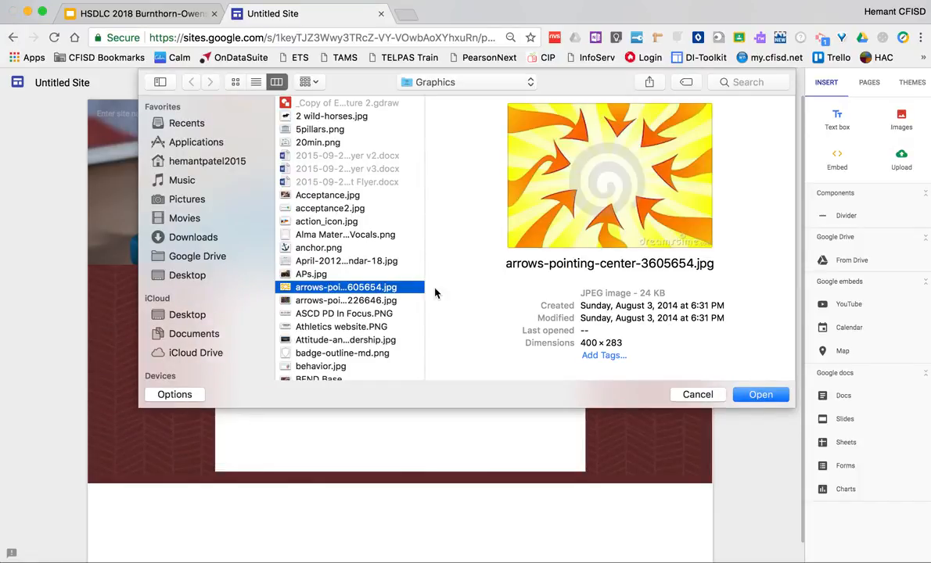
{"action": "left_click", "coordinate": [328, 328]}
{"action": "left_click", "coordinate": [327, 354]}
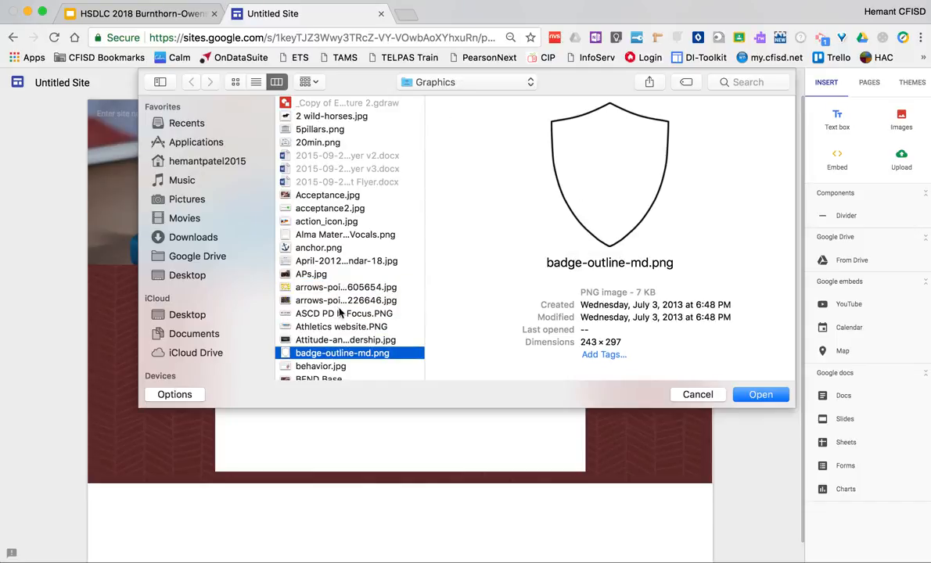
{"action": "left_click", "coordinate": [328, 367]}
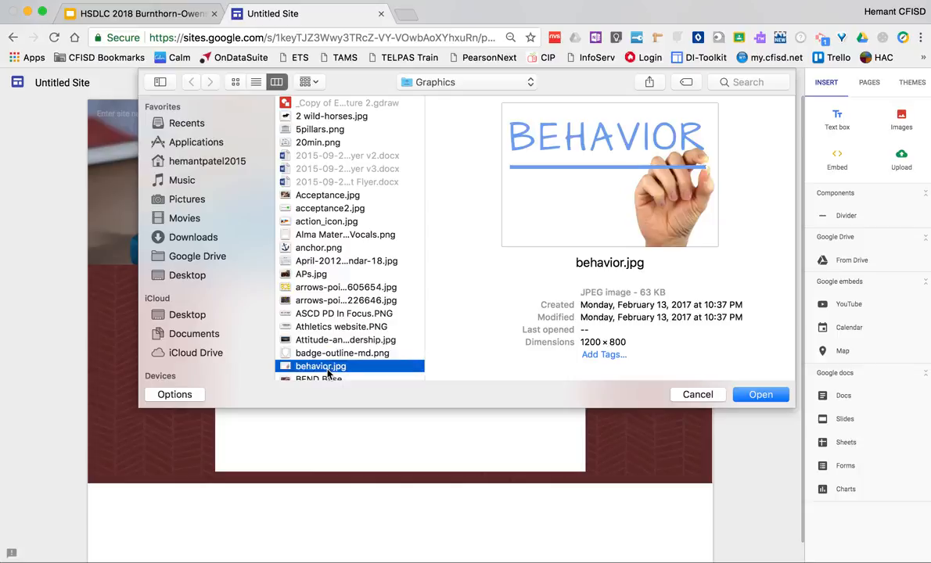
{"action": "left_click", "coordinate": [767, 396]}
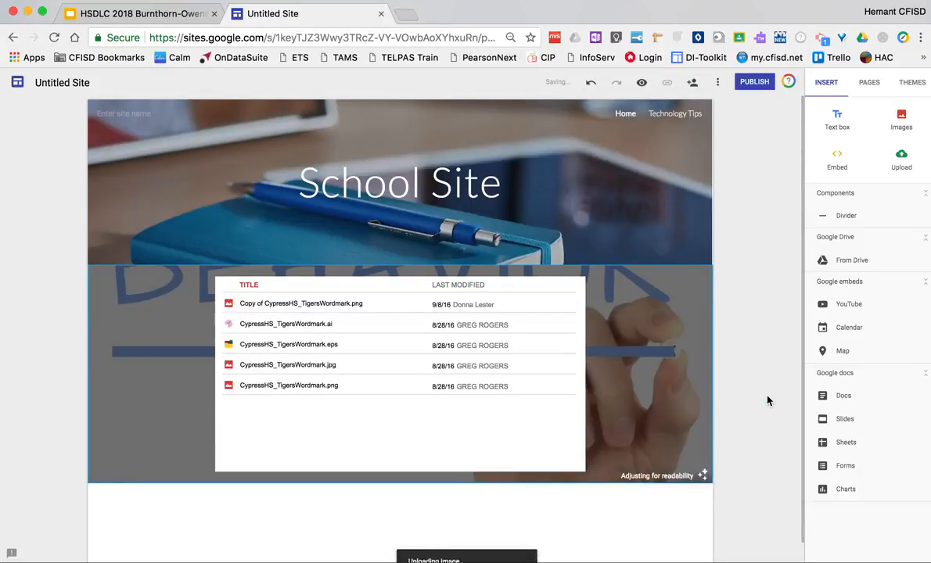
Step: Search YouTube for "cypress park high school promo" and insert the Athletics Promo Video below the folder list section
{"action": "scroll", "coordinate": [763, 382], "scroll_direction": "down", "scroll_amount": 1}
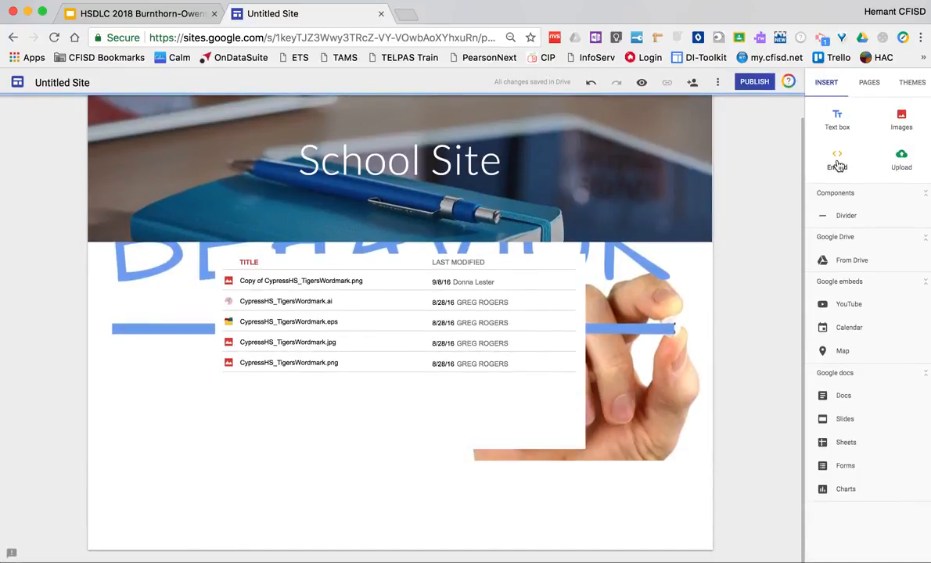
{"action": "left_click", "coordinate": [845, 305]}
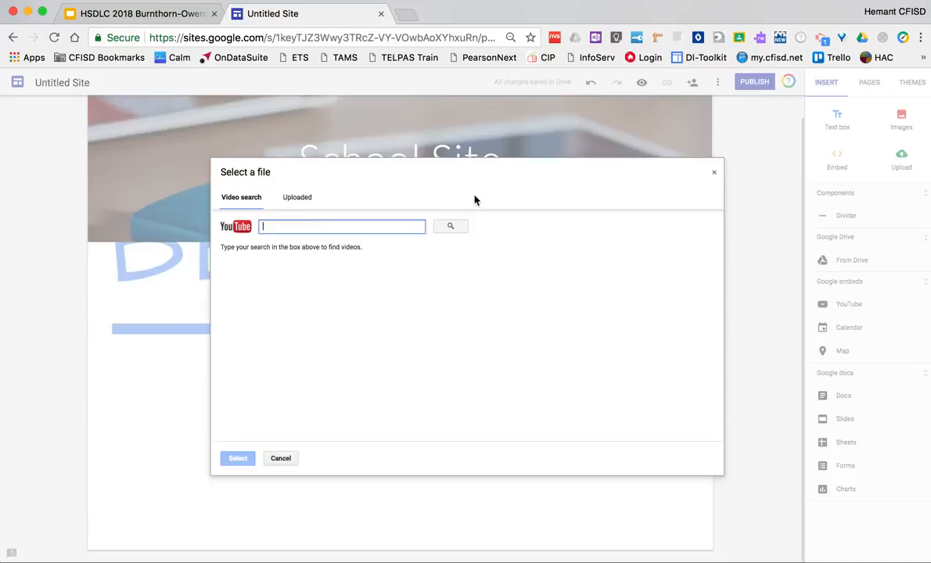
{"action": "type", "text": "cypress park high school promo"}
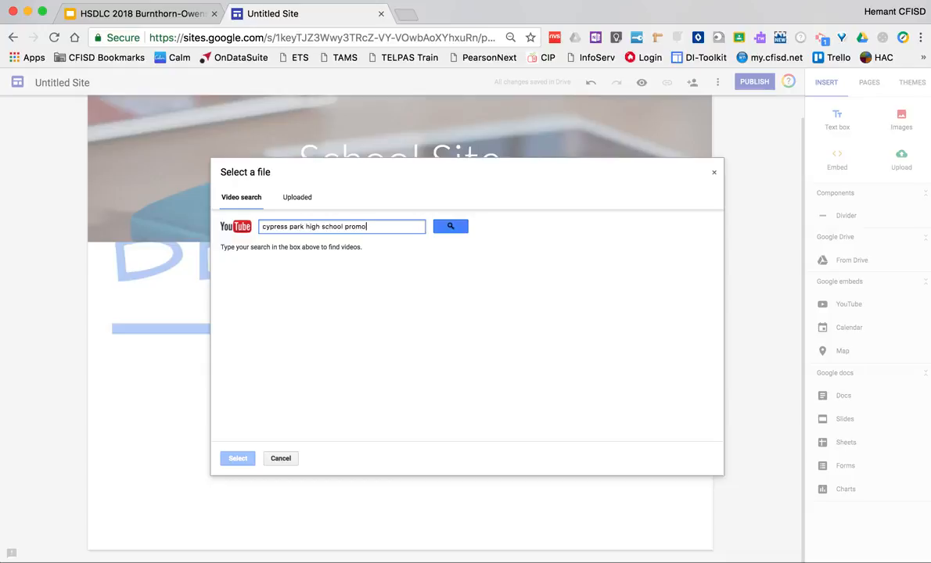
{"action": "key", "text": "Return"}
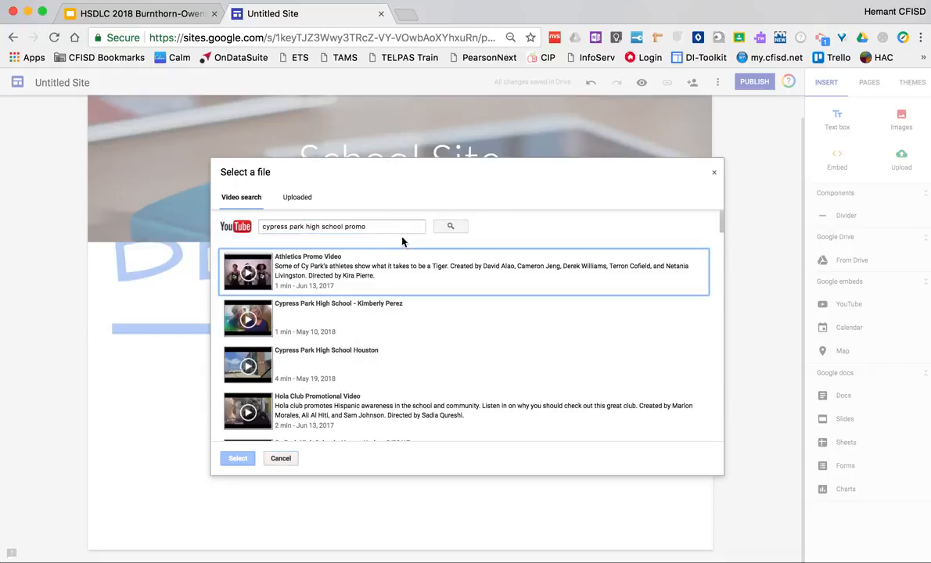
{"action": "scroll", "coordinate": [331, 329], "scroll_direction": "down", "scroll_amount": 10}
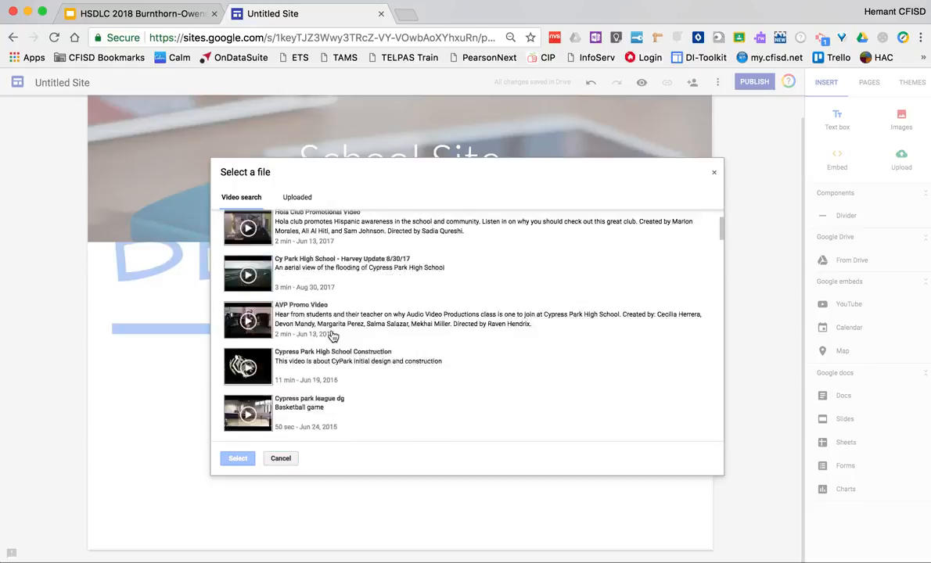
{"action": "scroll", "coordinate": [332, 335], "scroll_direction": "down", "scroll_amount": 5}
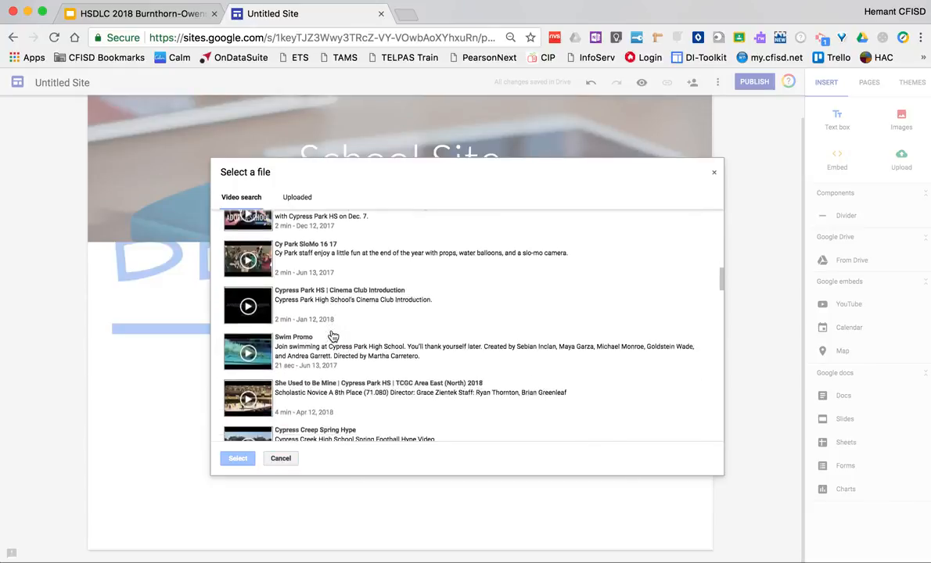
{"action": "scroll", "coordinate": [332, 336], "scroll_direction": "up", "scroll_amount": 15}
{"action": "left_click", "coordinate": [339, 279]}
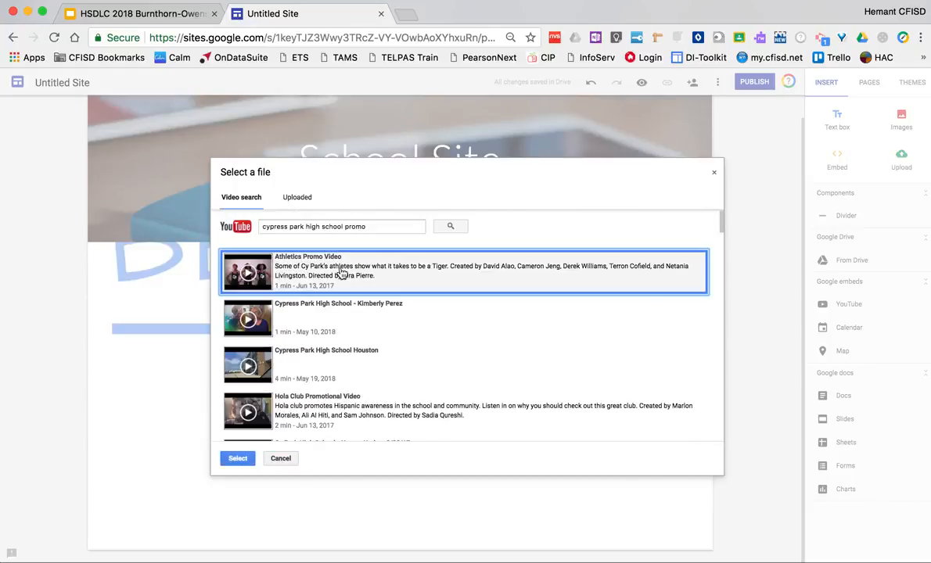
{"action": "left_click", "coordinate": [238, 458]}
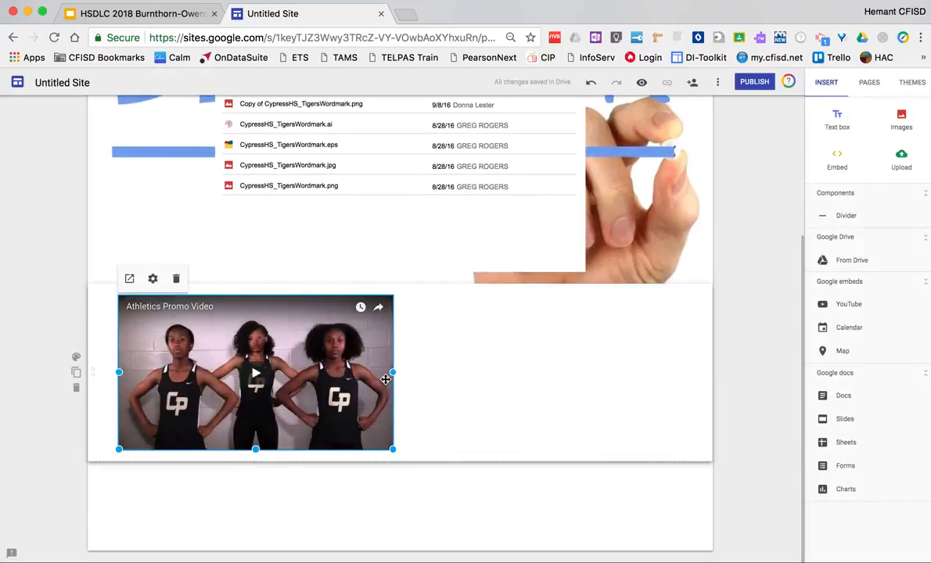
Step: Enlarge the Athletics Promo Video and centre it horizontally in its section
{"action": "left_click_drag", "start_coordinate": [391, 450], "coordinate": [442, 486]}
{"action": "left_click_drag", "start_coordinate": [301, 389], "coordinate": [382, 389]}
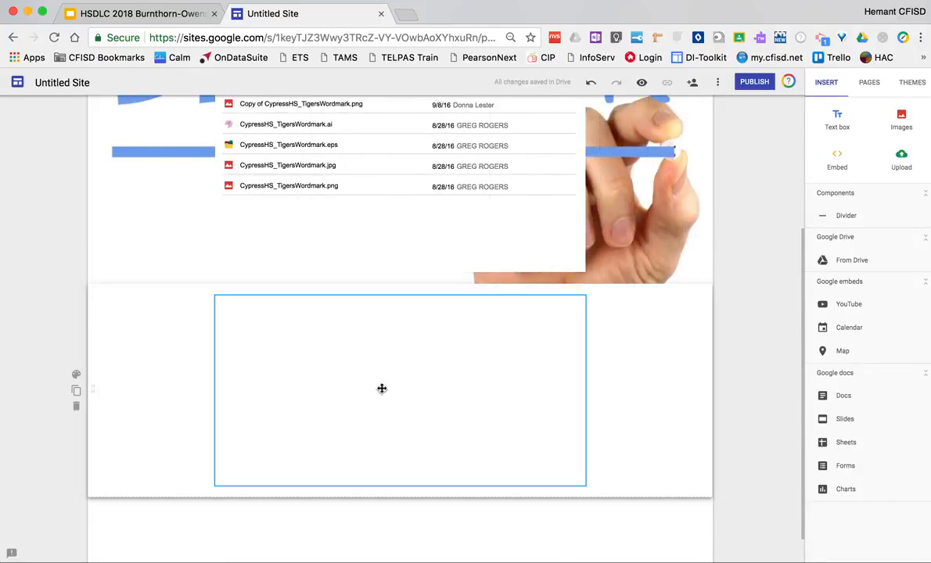
{"action": "left_click", "coordinate": [76, 377]}
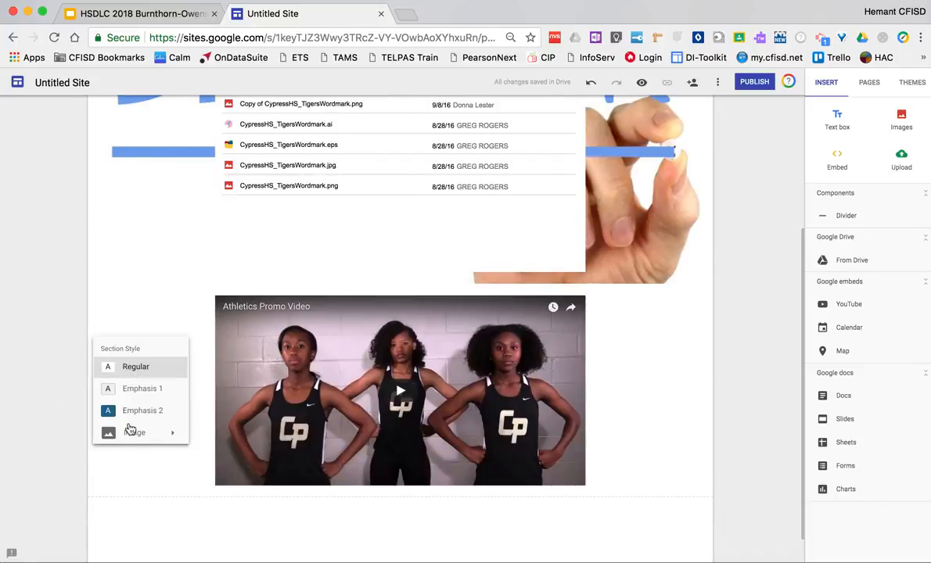
{"action": "mouse_move", "coordinate": [136, 433]}
{"action": "left_click", "coordinate": [202, 441]}
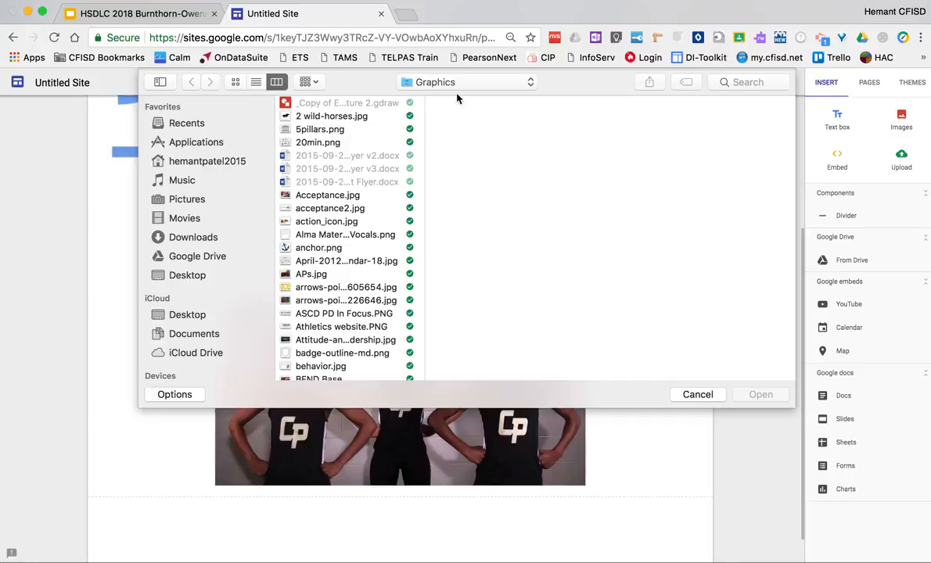
{"action": "left_click", "coordinate": [731, 82]}
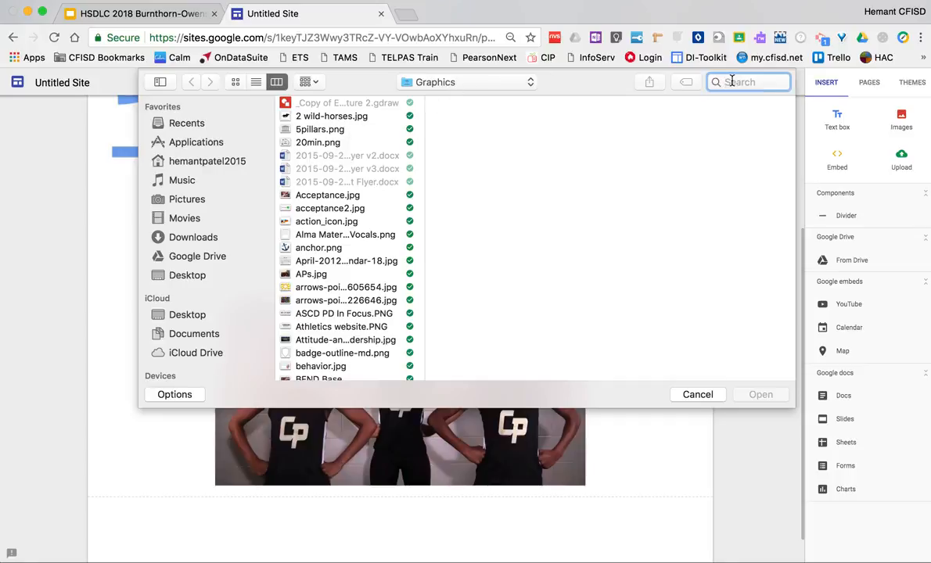
{"action": "type", "text": "cypark"}
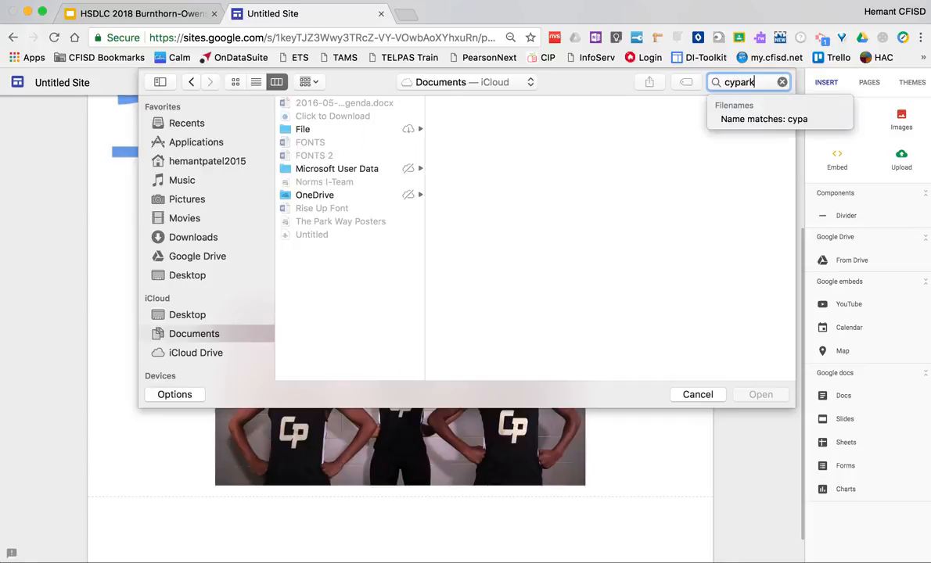
{"action": "key", "text": "Return"}
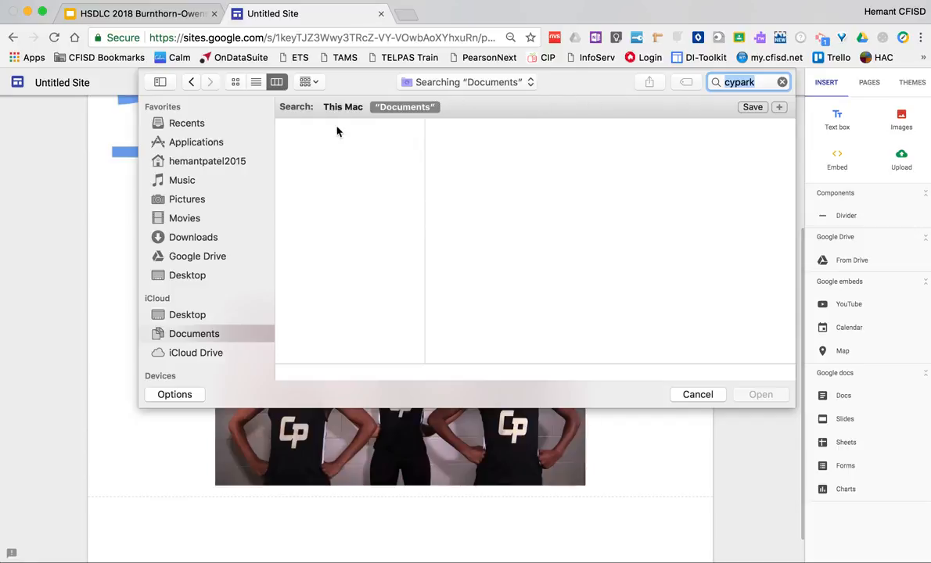
{"action": "left_click", "coordinate": [697, 395]}
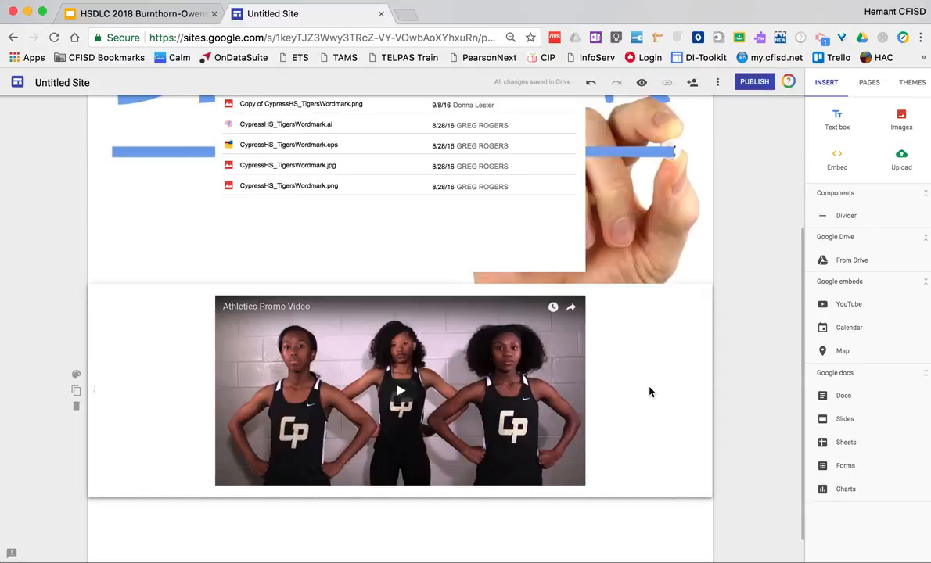
Step: Open the Technology Tips page and preview it in the phone layout
{"action": "scroll", "coordinate": [649, 391], "scroll_direction": "down", "scroll_amount": 2}
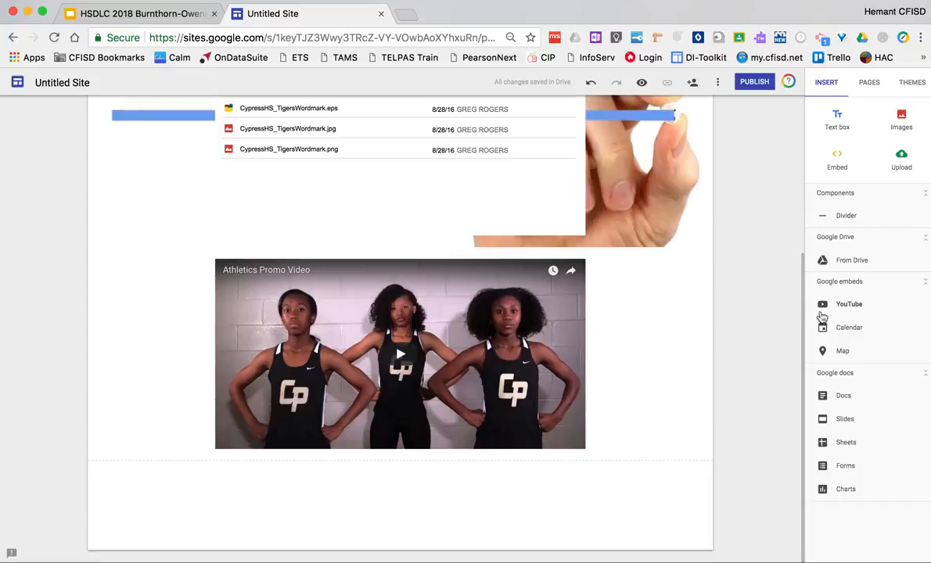
{"action": "left_click", "coordinate": [870, 83]}
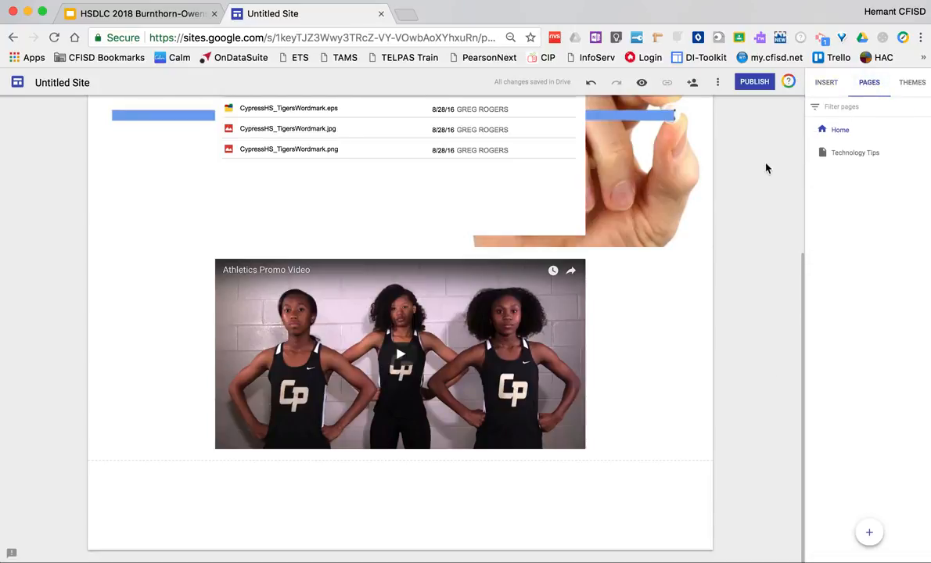
{"action": "left_click", "coordinate": [861, 152]}
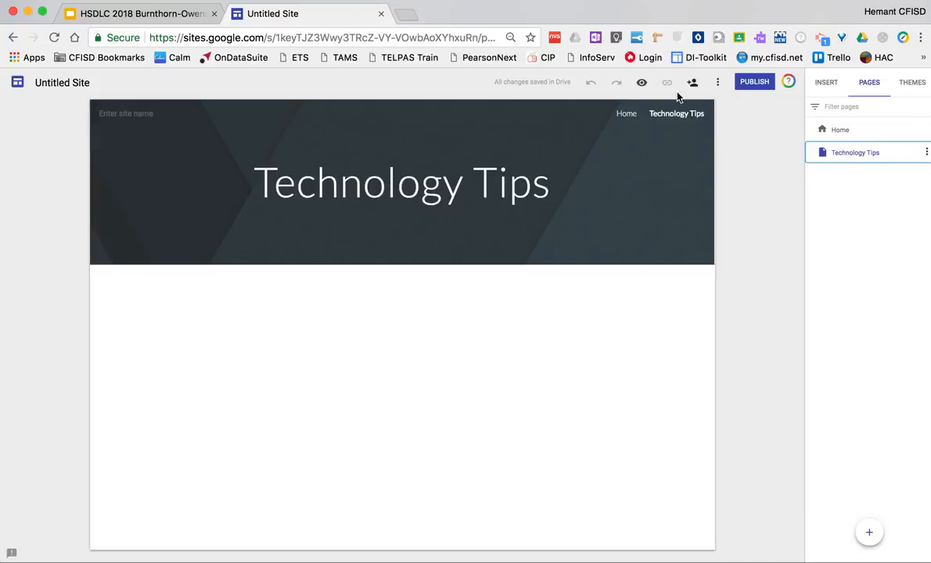
{"action": "left_click", "coordinate": [642, 84]}
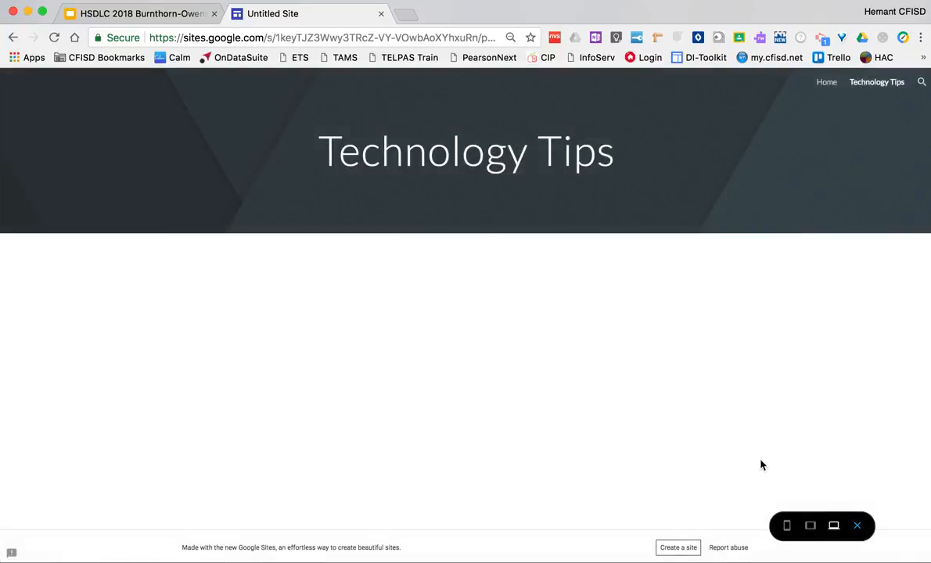
{"action": "left_click", "coordinate": [788, 526]}
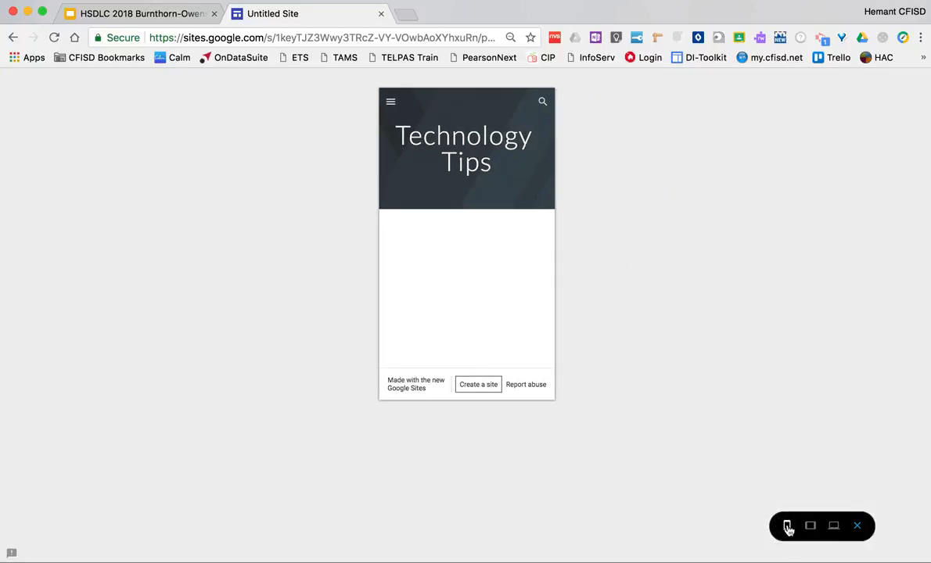
Step: Go to the Home page through the phone preview's navigation menu and look over its content
{"action": "left_click", "coordinate": [390, 103]}
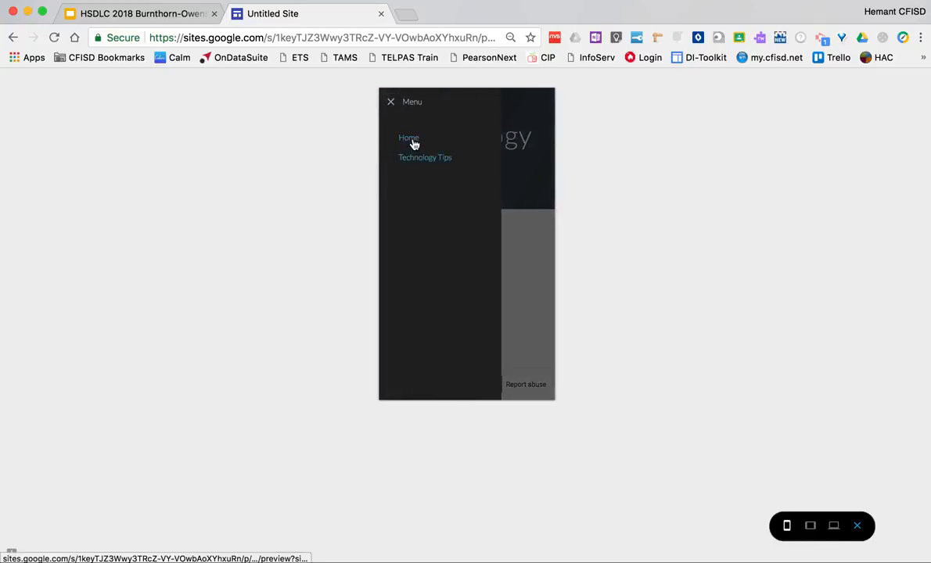
{"action": "left_click", "coordinate": [414, 146]}
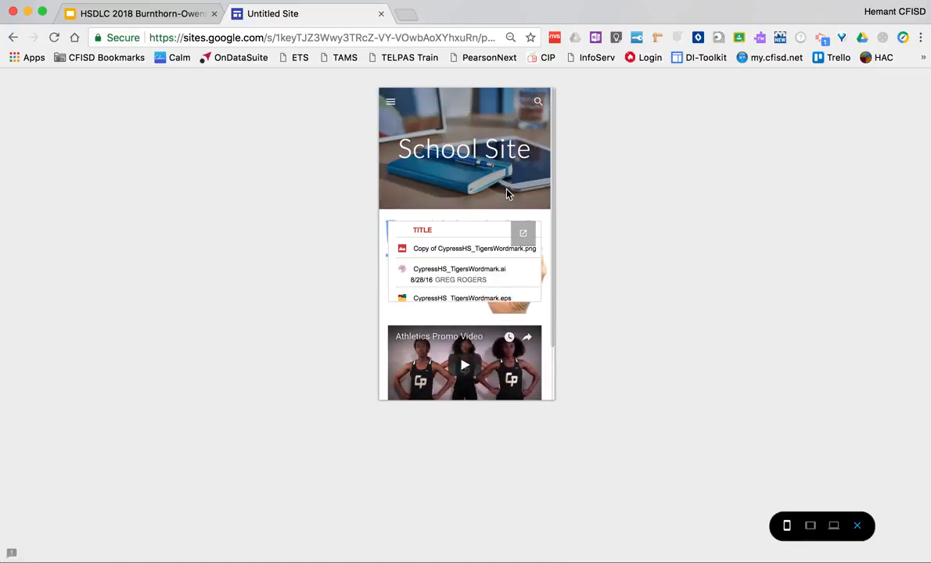
{"action": "scroll", "coordinate": [508, 194], "scroll_direction": "down", "scroll_amount": 2}
{"action": "scroll", "coordinate": [505, 193], "scroll_direction": "up", "scroll_amount": 2}
Step: Preview the Home page in the tablet and large-screen layouts and exit the preview
{"action": "left_click", "coordinate": [811, 525]}
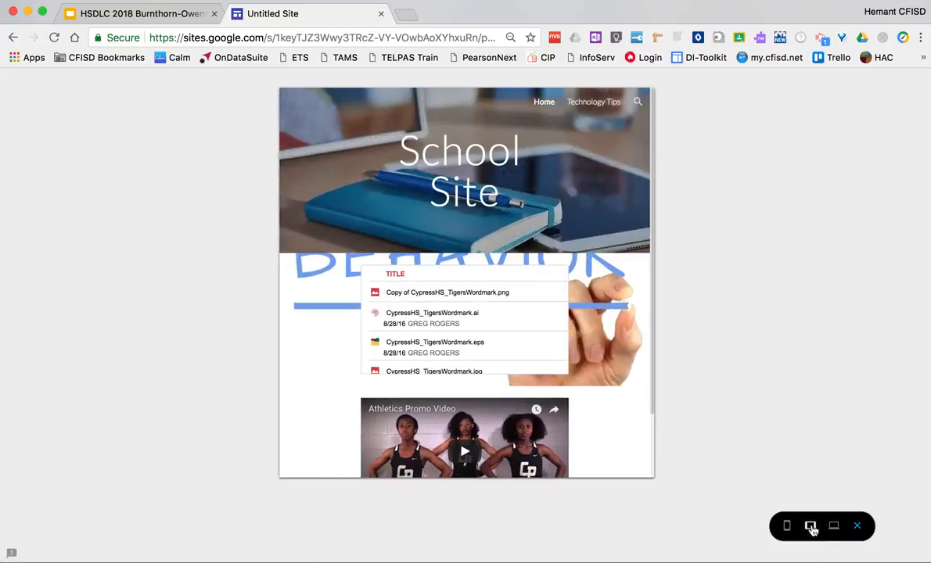
{"action": "left_click", "coordinate": [835, 526]}
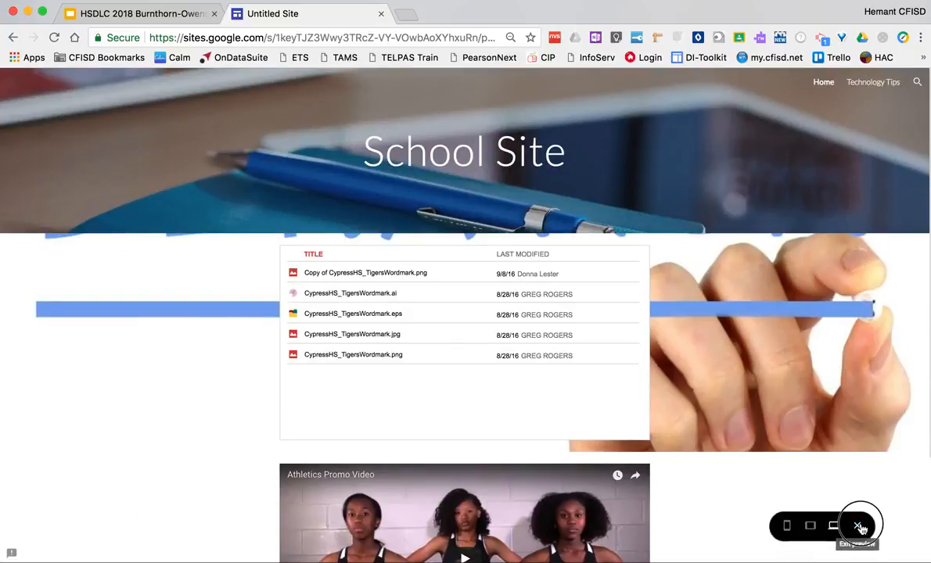
{"action": "left_click", "coordinate": [857, 525]}
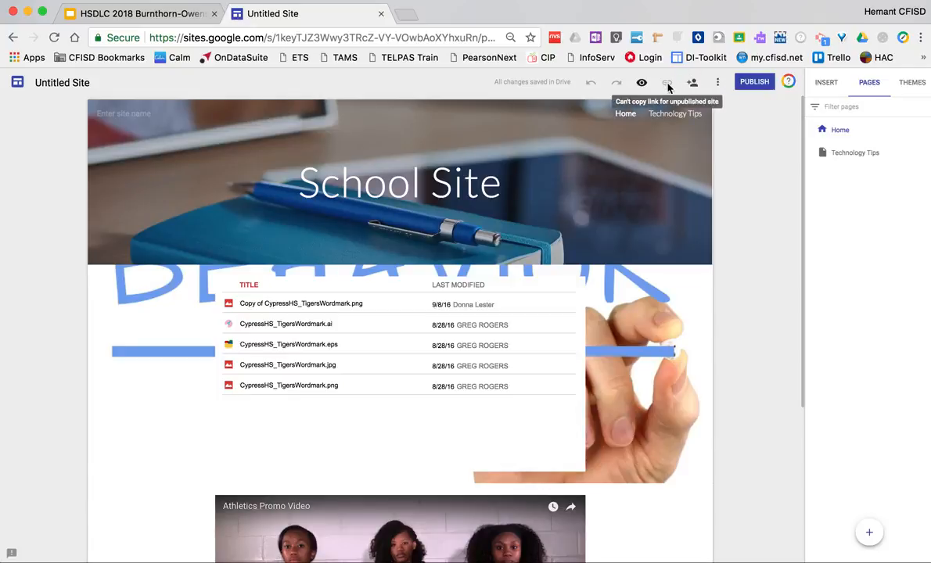
Step: In the site's sharing settings, set the publishing access to "Specific people can view when published" and save it
{"action": "left_click", "coordinate": [693, 84]}
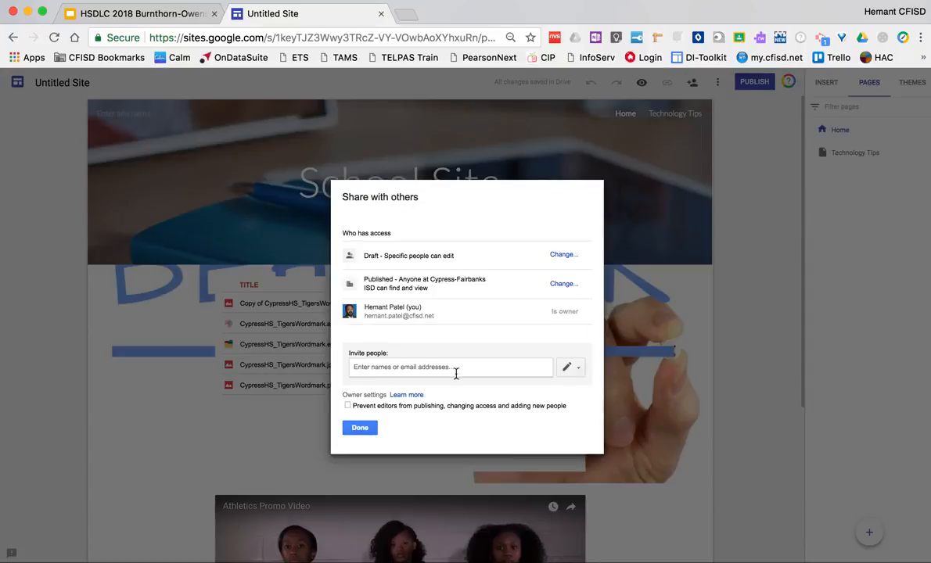
{"action": "left_click", "coordinate": [571, 370]}
{"action": "left_click", "coordinate": [569, 375]}
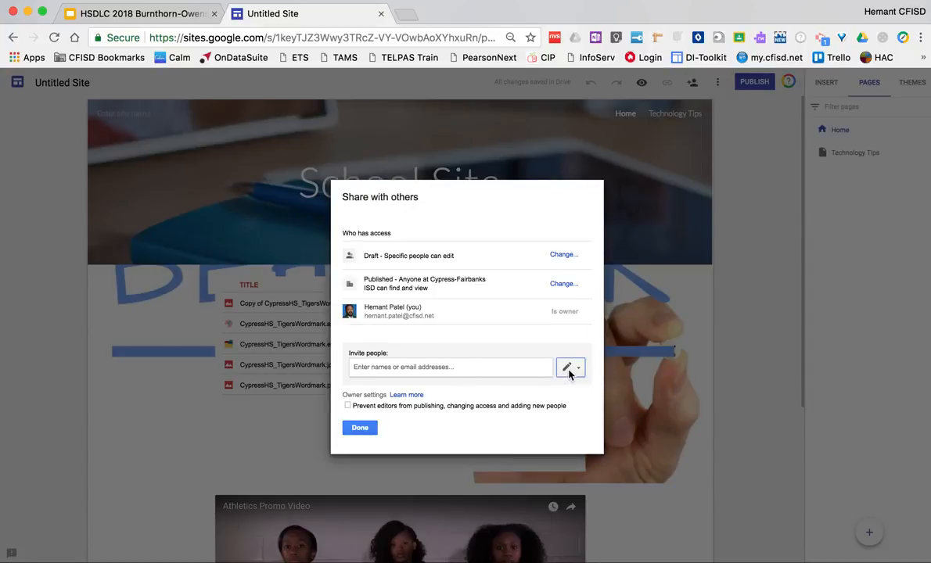
{"action": "left_click", "coordinate": [563, 285]}
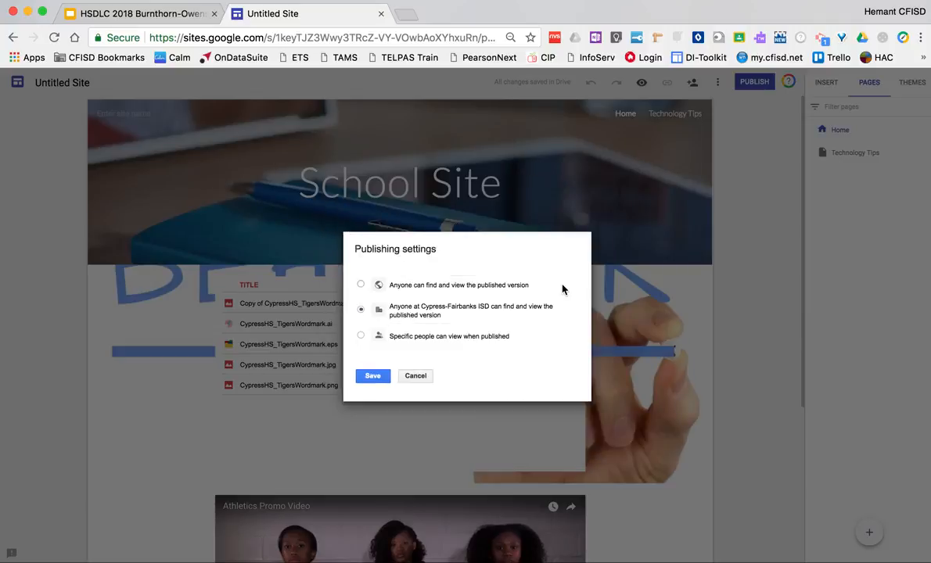
{"action": "left_click", "coordinate": [395, 338]}
{"action": "left_click", "coordinate": [373, 375]}
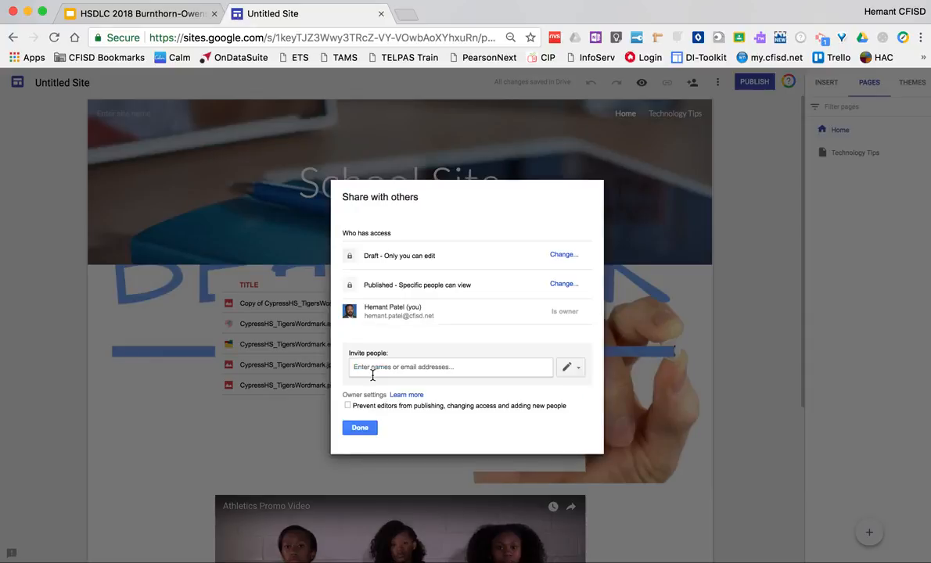
{"action": "left_click", "coordinate": [569, 367]}
{"action": "left_click", "coordinate": [557, 401]}
{"action": "left_click", "coordinate": [548, 367]}
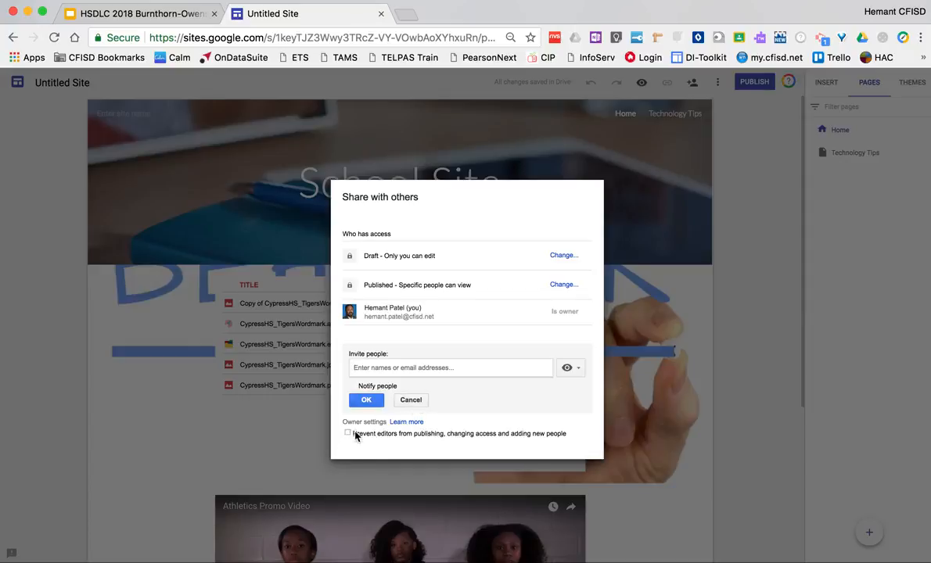
{"action": "left_click", "coordinate": [411, 401]}
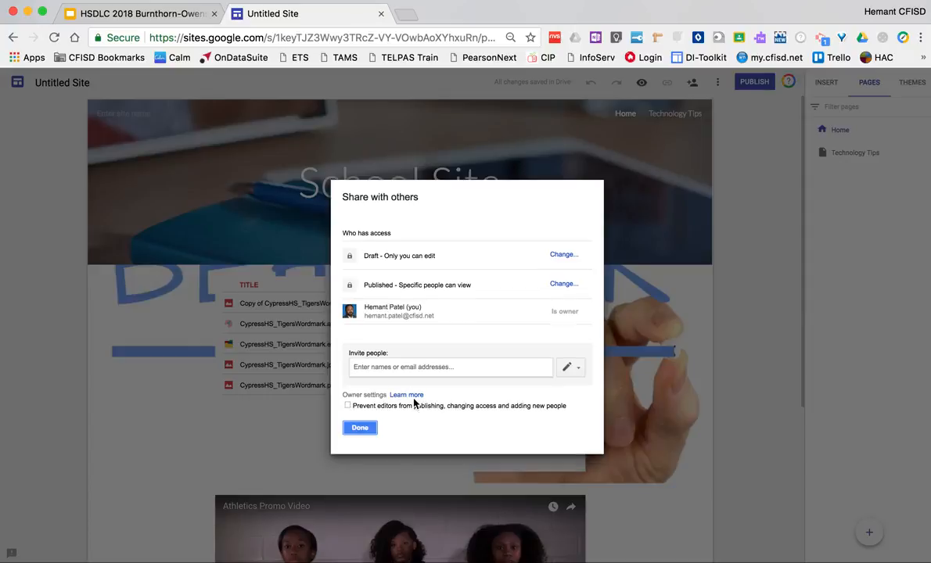
Step: Finish and close the site's sharing settings
{"action": "left_click", "coordinate": [363, 428]}
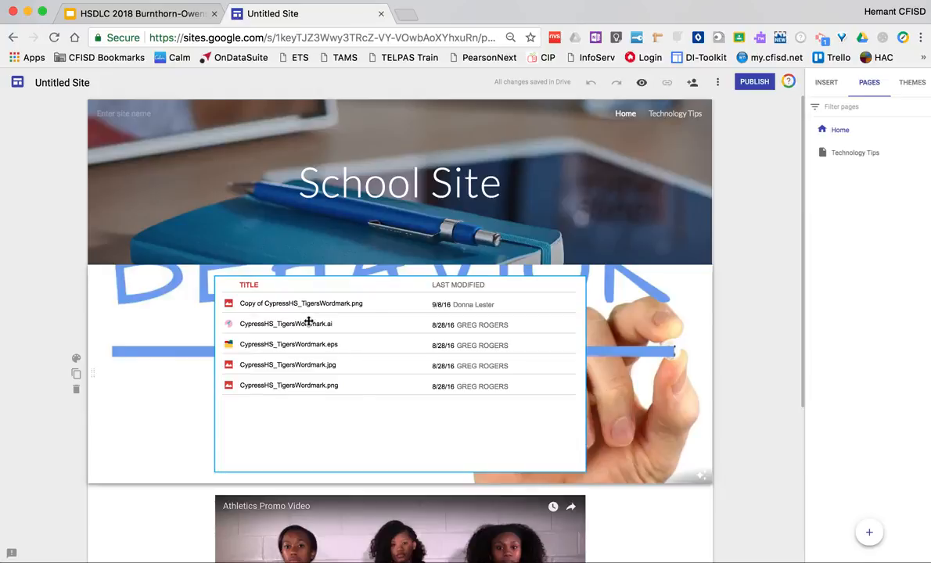